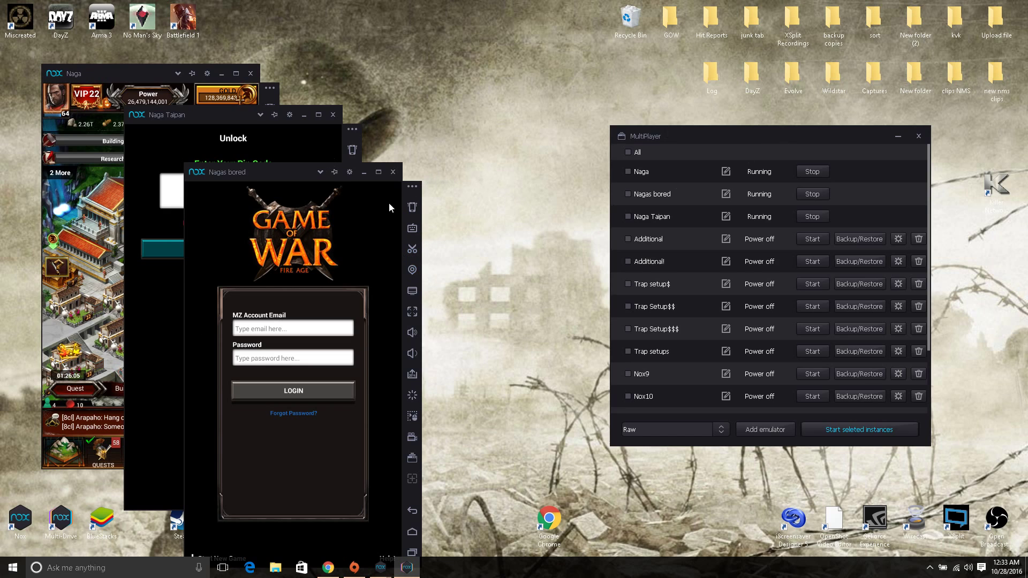
Step: Close the Nagas bored, Naga Taipan and Naga emulators, confirming each, then close the MultiPlayer manager
click(393, 171)
click(261, 396)
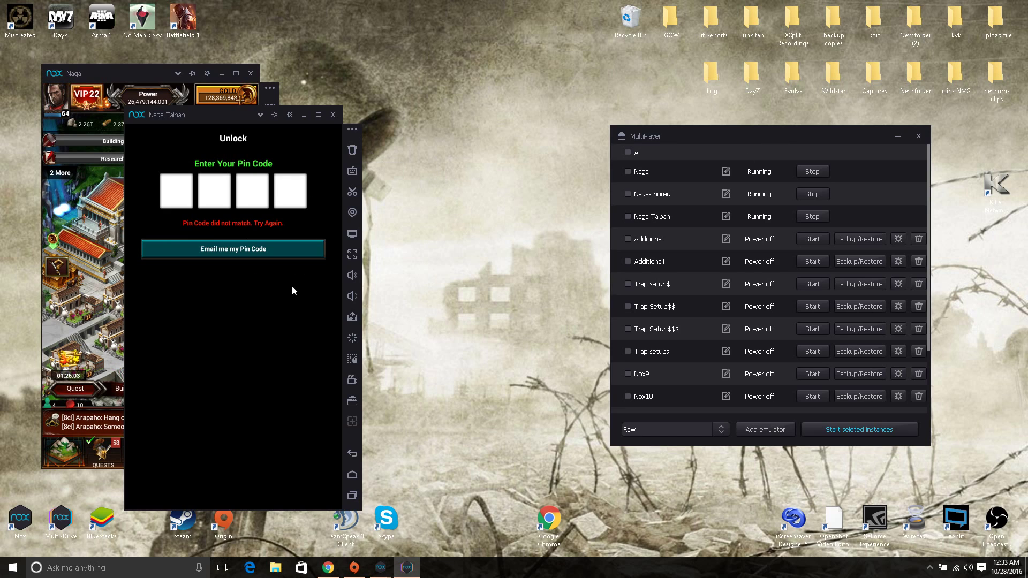
click(333, 115)
click(189, 338)
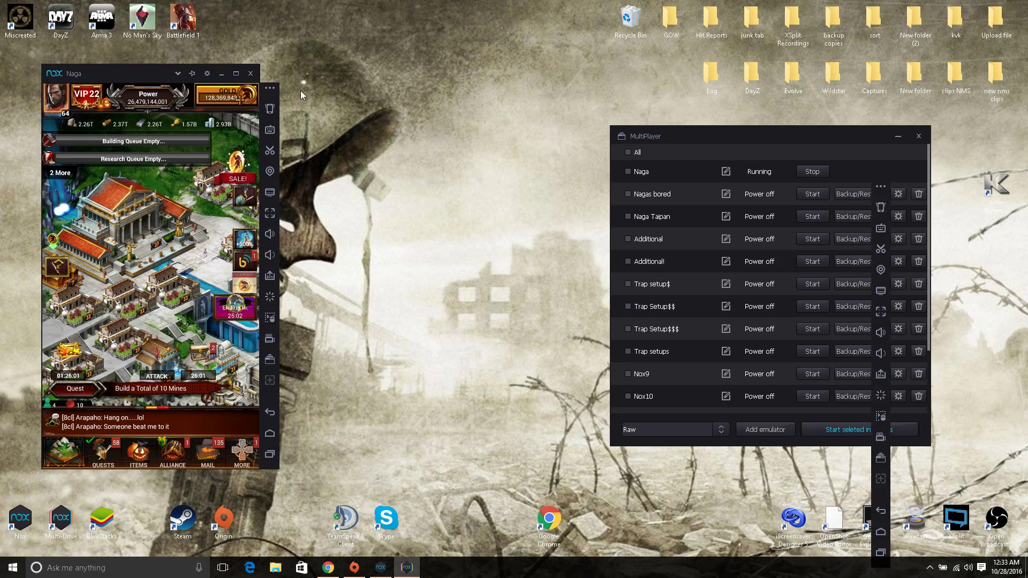
click(250, 73)
click(118, 297)
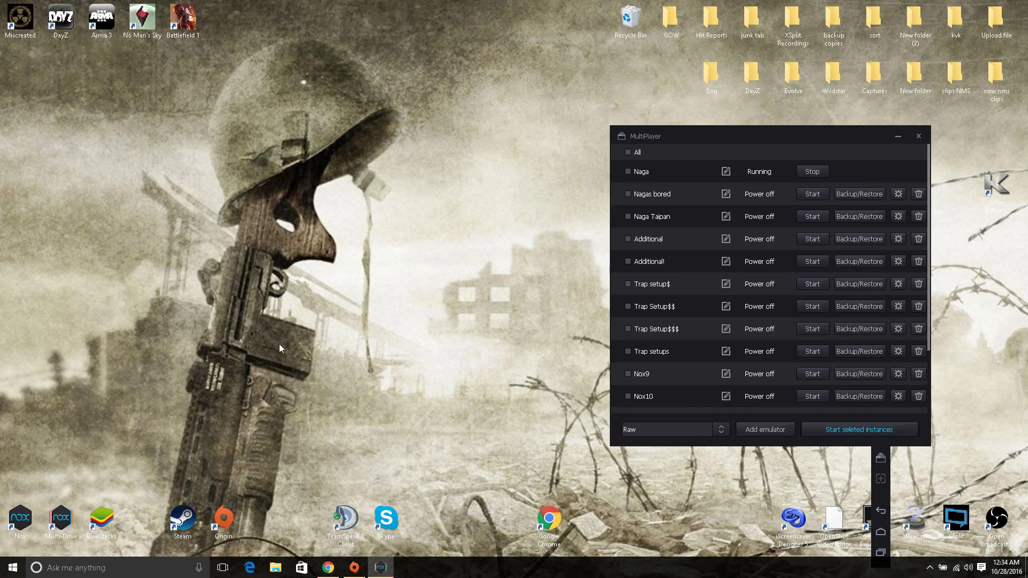
click(914, 134)
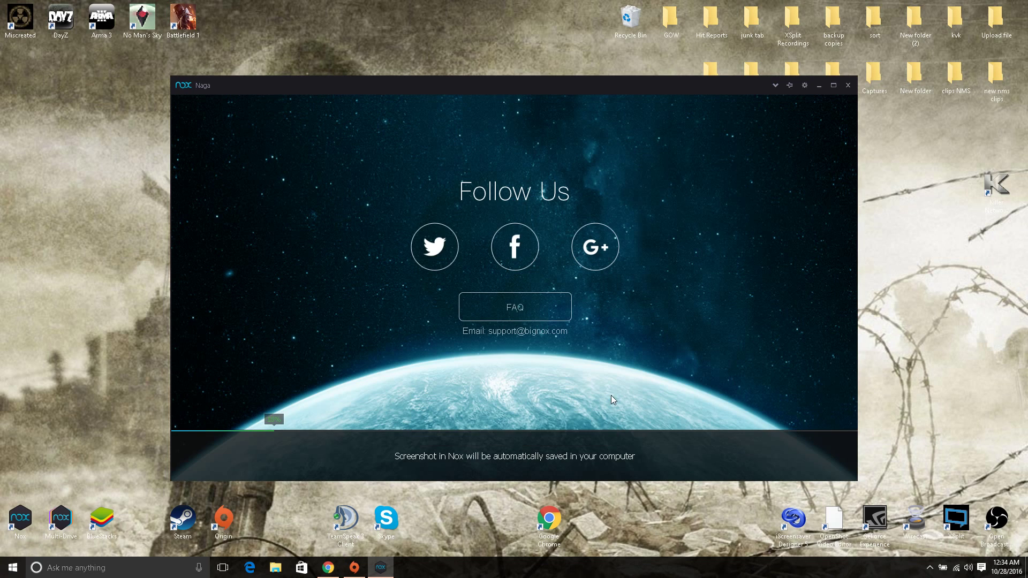
Step: Dismiss the Game bar notice while the Naga emulator boots to its Android home screen
click(612, 397)
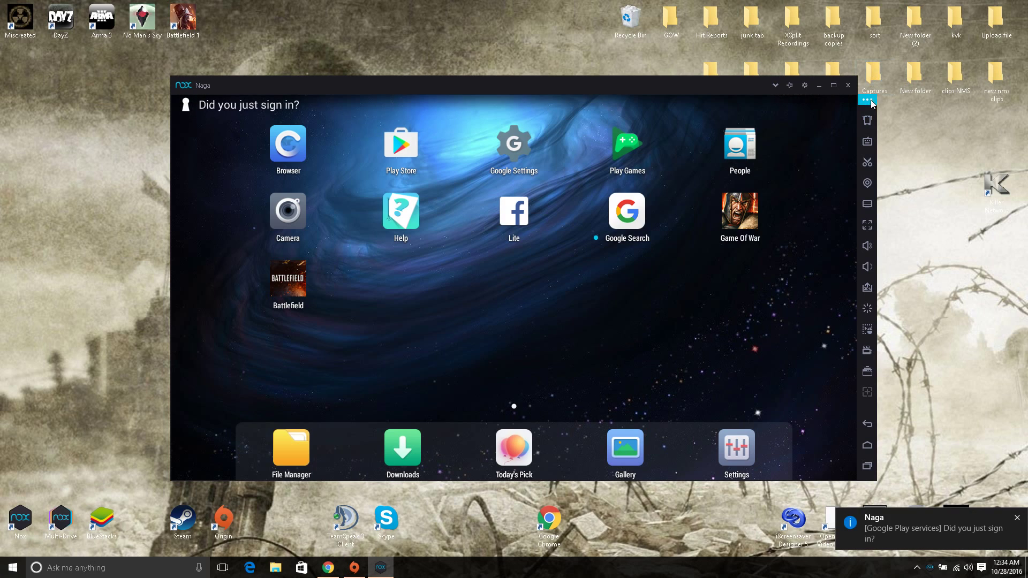
click(867, 370)
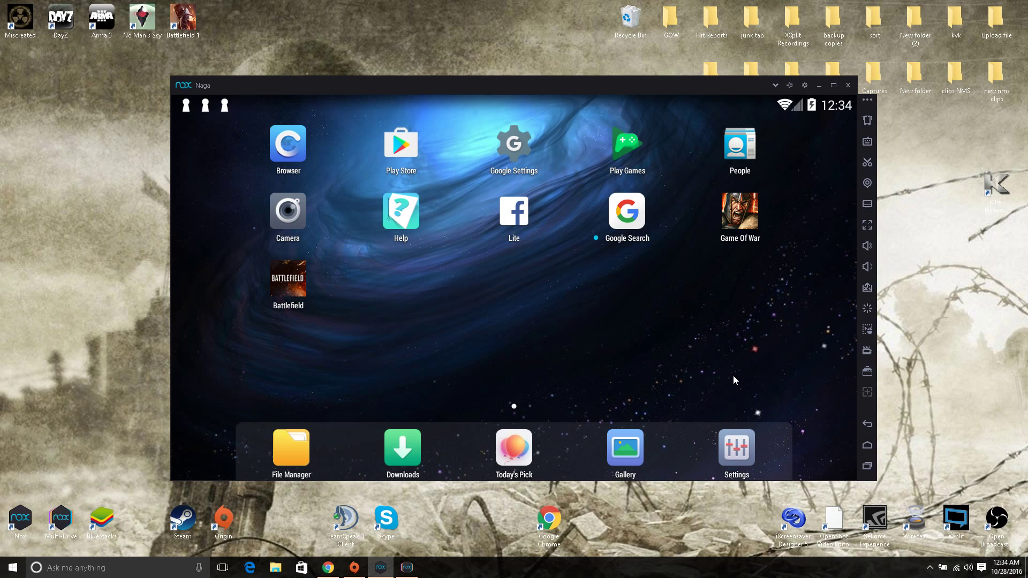
Step: Show the instance manager beside the Naga window and launch Game Of War in Naga
click(407, 568)
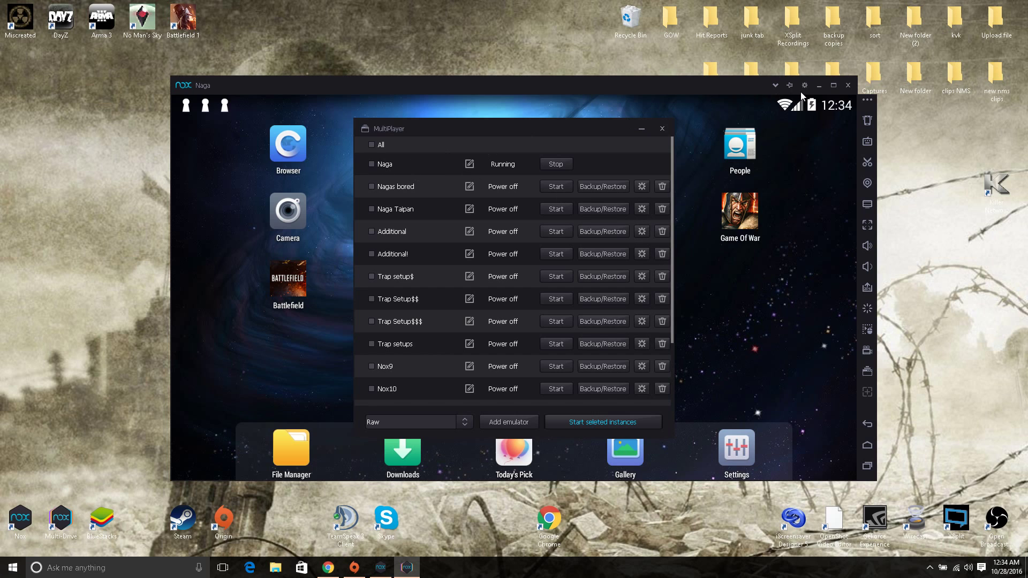
drag(614, 89, 528, 78)
click(661, 197)
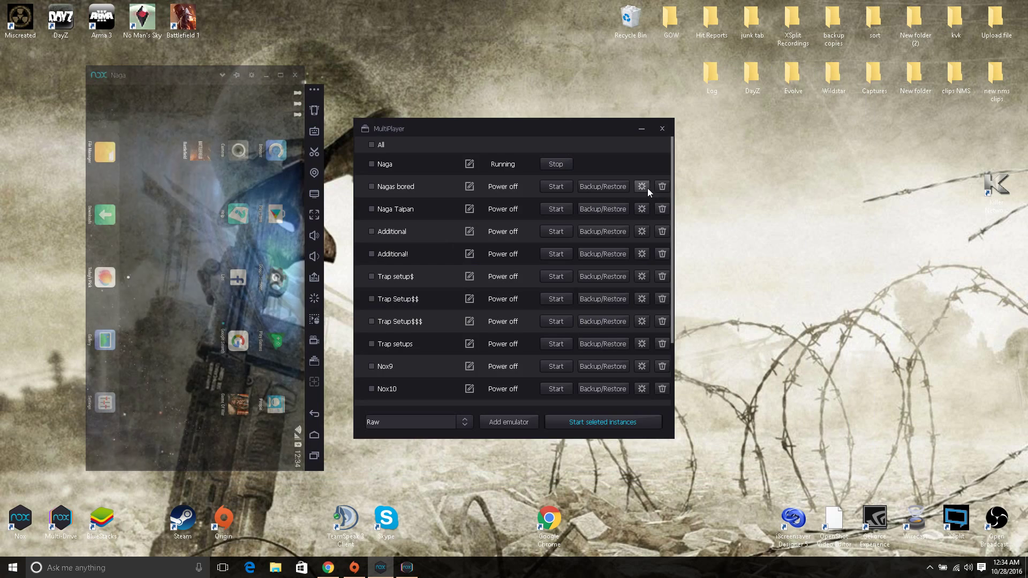
drag(198, 76, 115, 68)
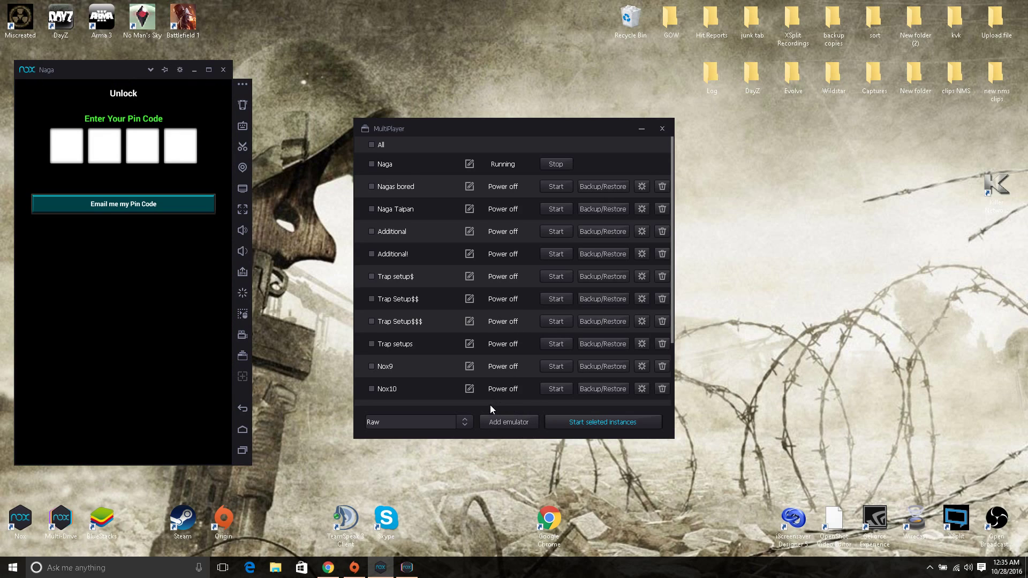
scroll(509, 331, down, 3)
click(503, 422)
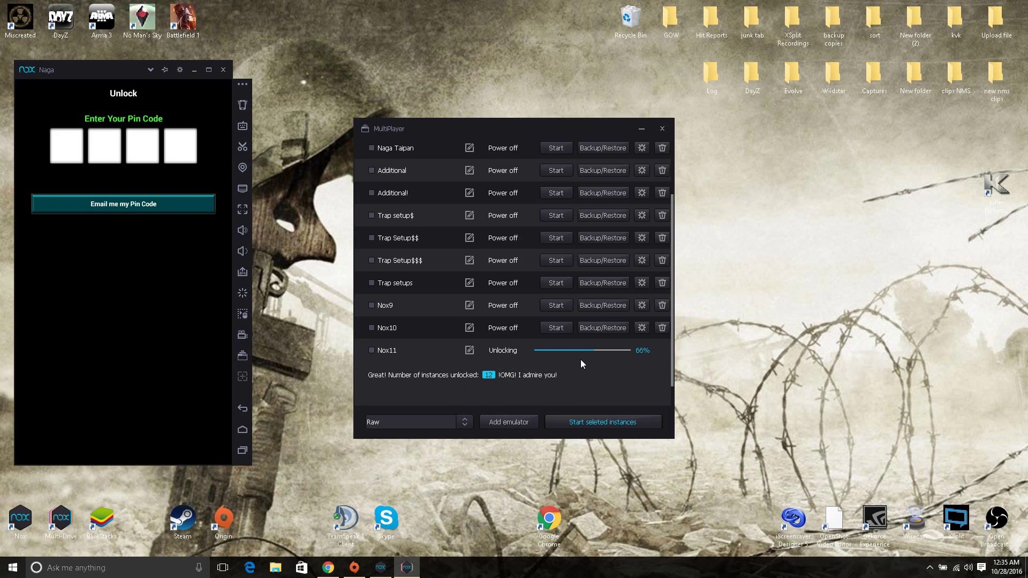
scroll(566, 387, up, 2)
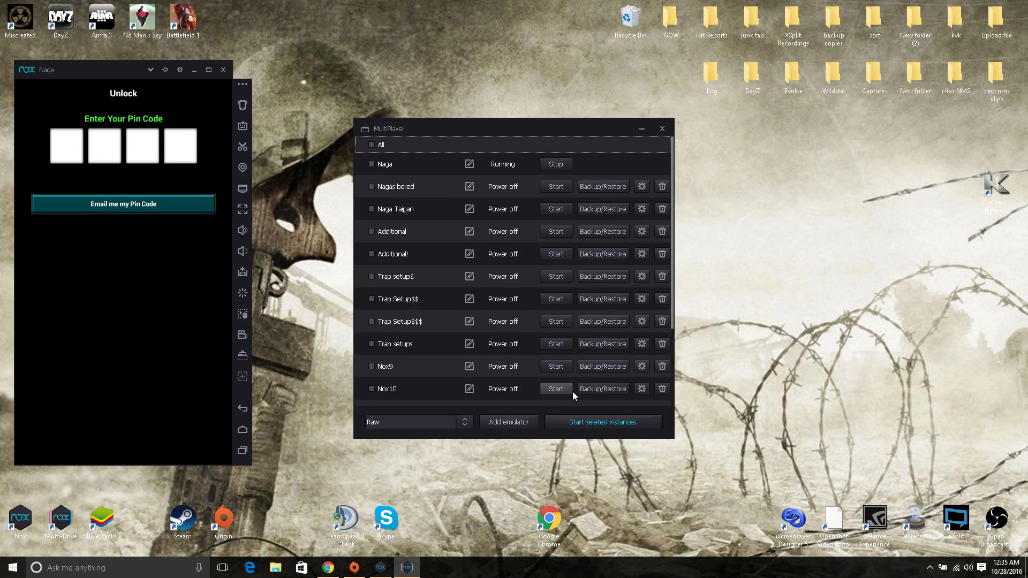
scroll(572, 391, down, 2)
scroll(573, 391, up, 2)
scroll(483, 355, down, 2)
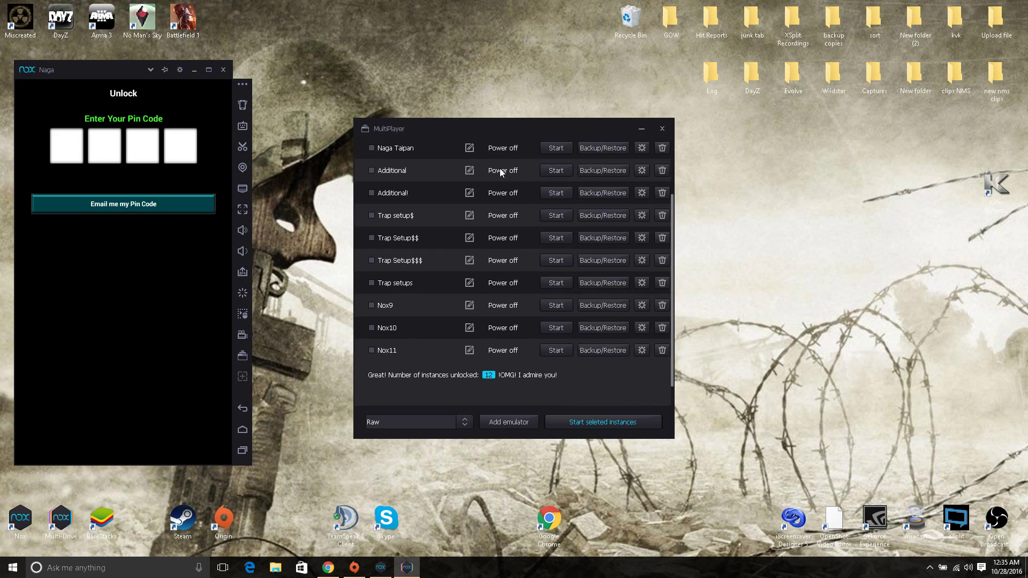
scroll(501, 301, up, 2)
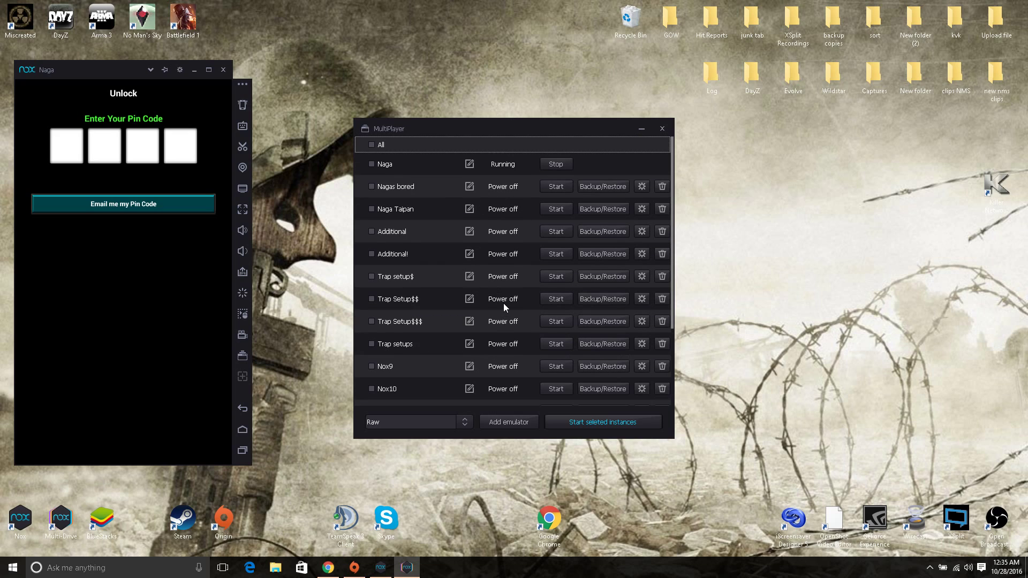
scroll(505, 307, down, 2)
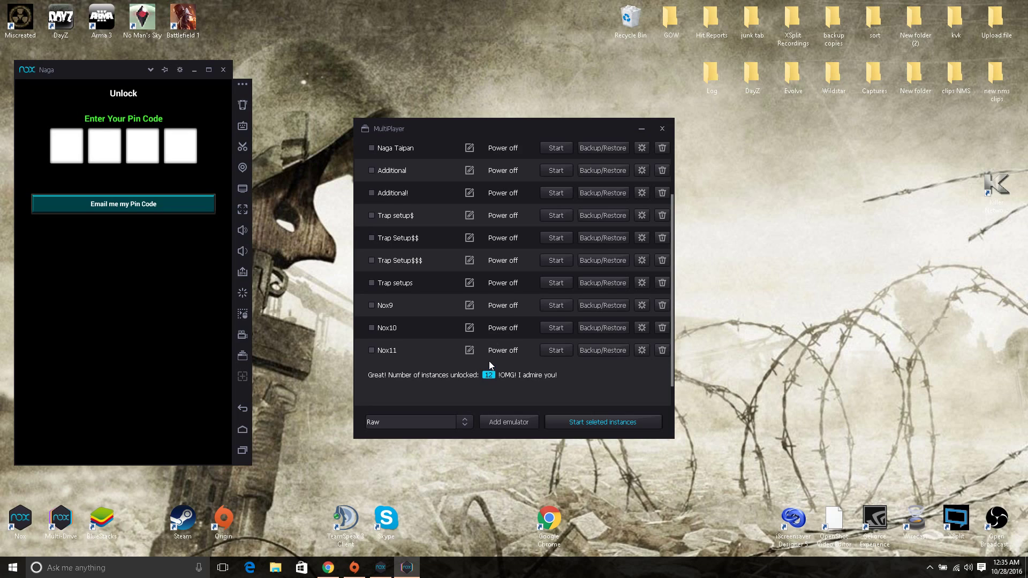
scroll(490, 362, up, 2)
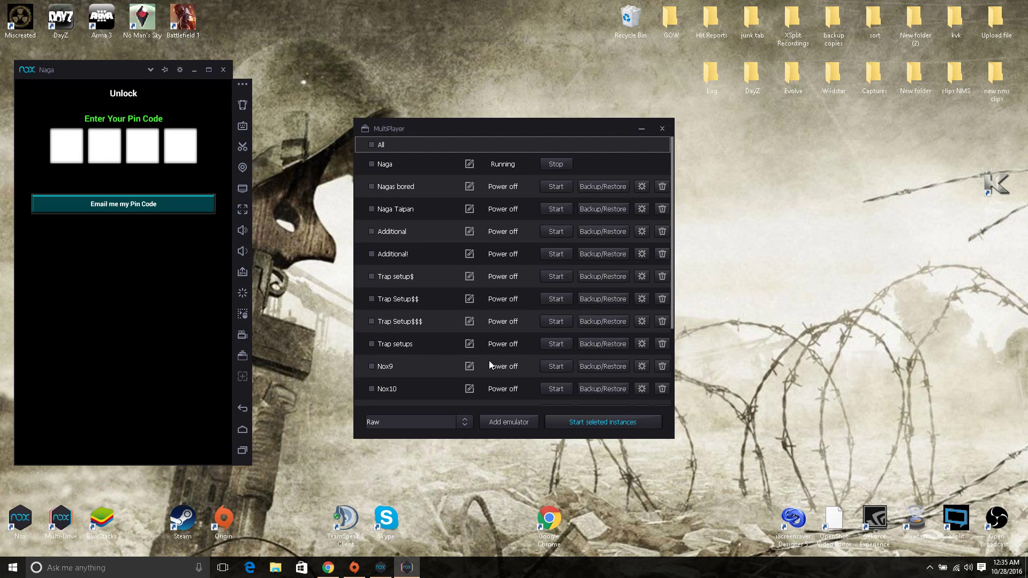
scroll(484, 343, down, 1)
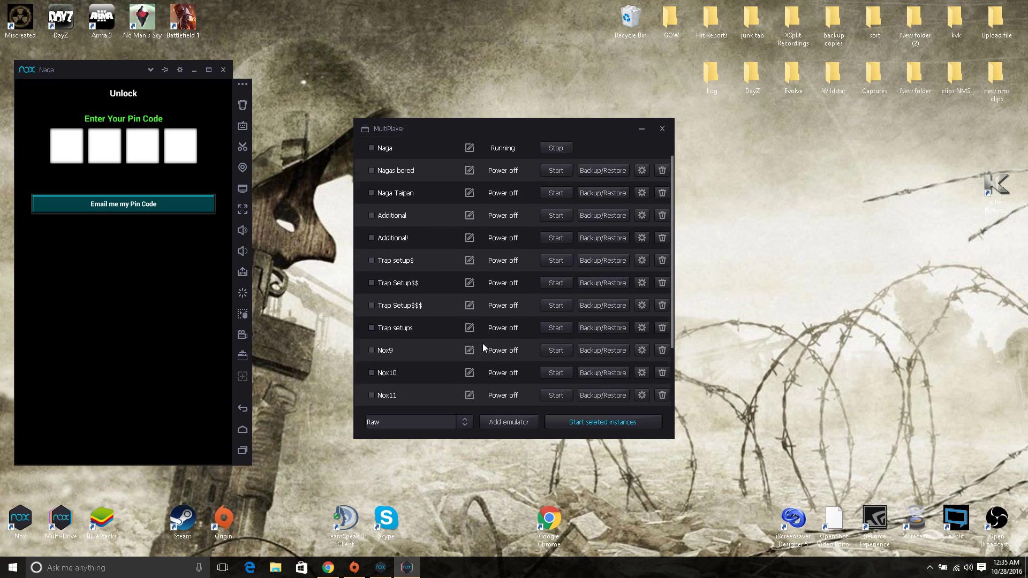
scroll(490, 345, up, 1)
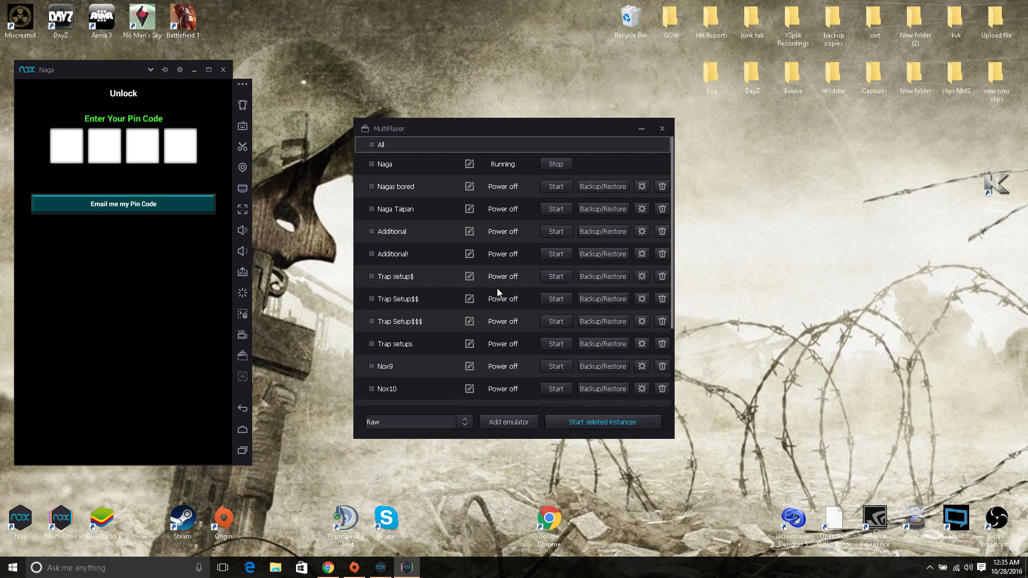
scroll(497, 292, down, 3)
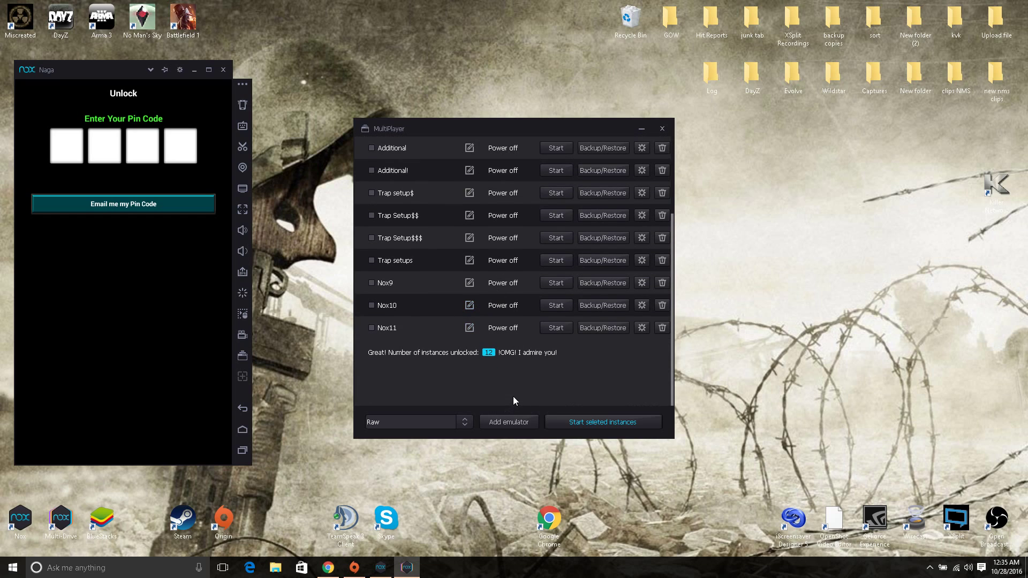
scroll(517, 388, up, 5)
scroll(539, 389, down, 5)
scroll(537, 392, up, 5)
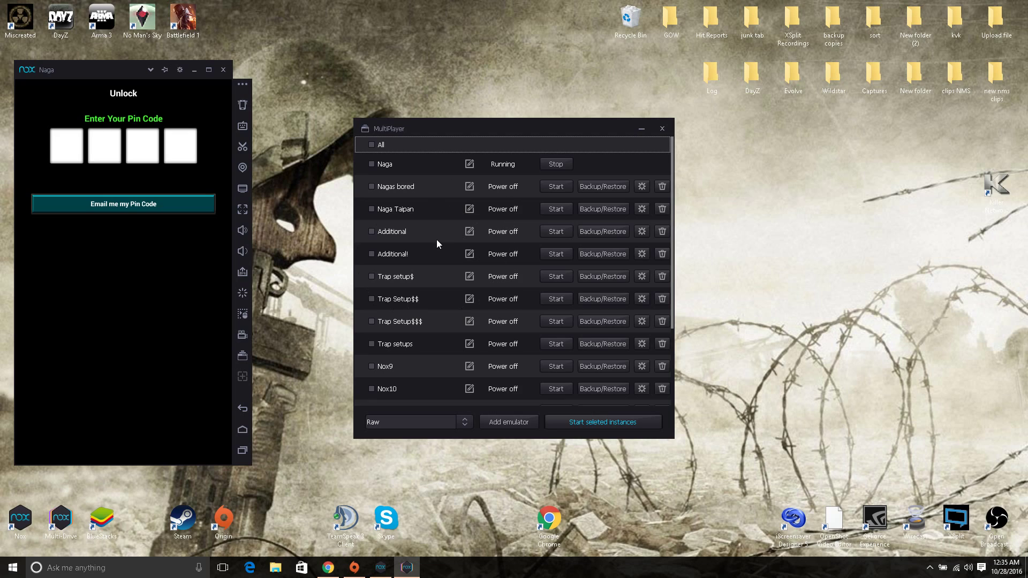
Step: Change the Additional instance's name to 'nqagaaaa'
click(471, 231)
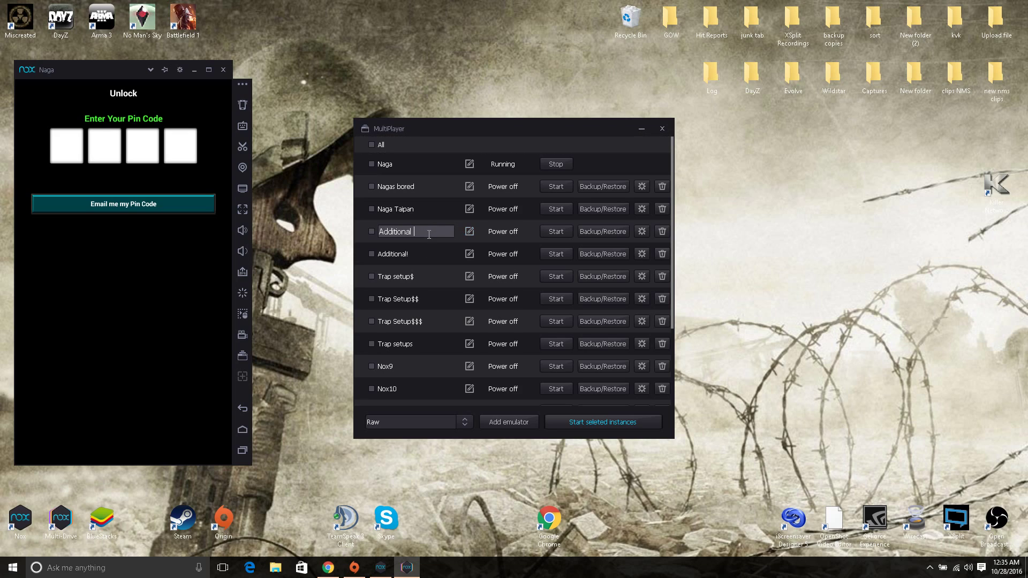
key(BackSpace)
key(BackSpace)
key(BackSpace)
text(qagaaaa)
key(Return)
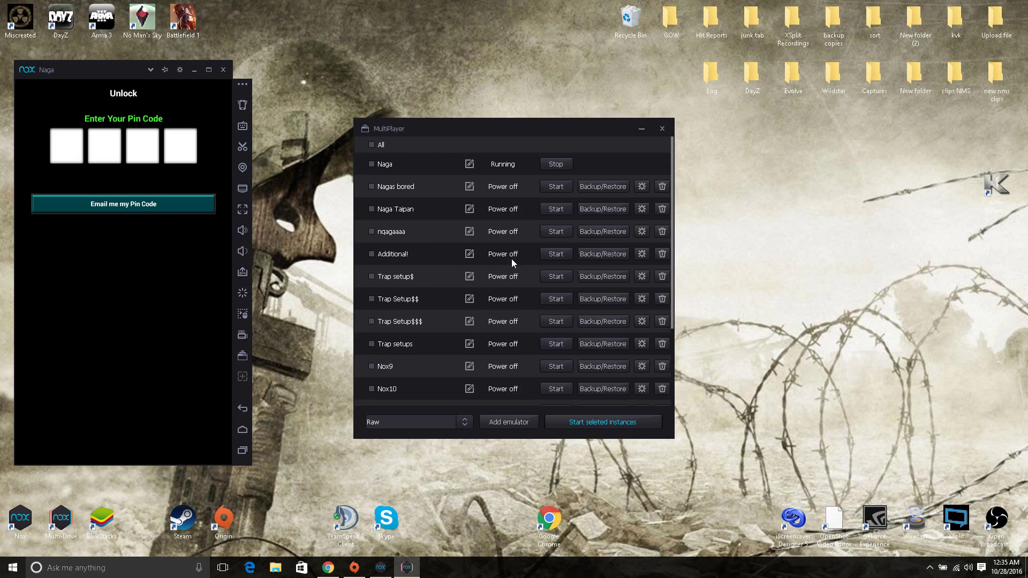
click(643, 186)
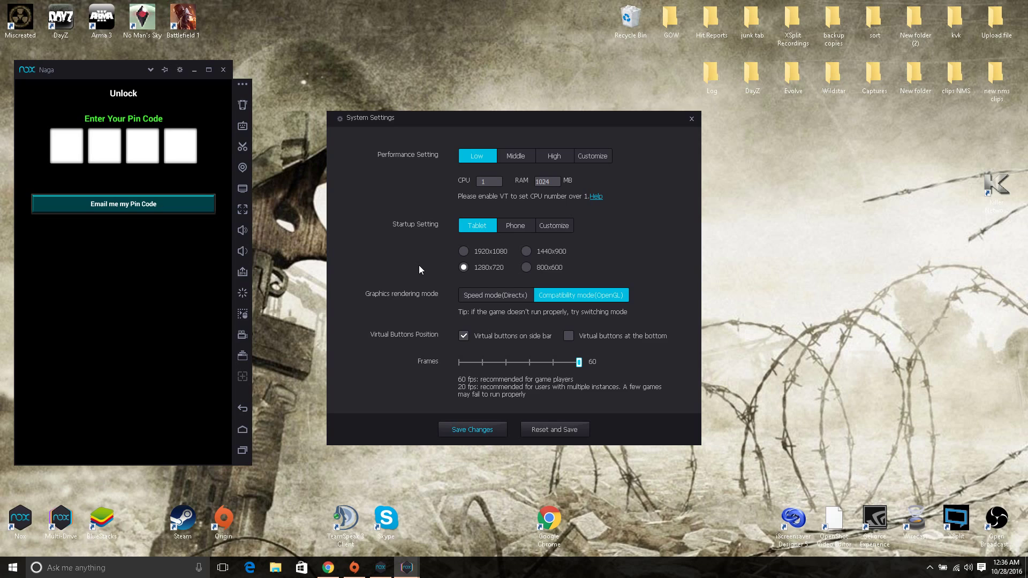
click(487, 301)
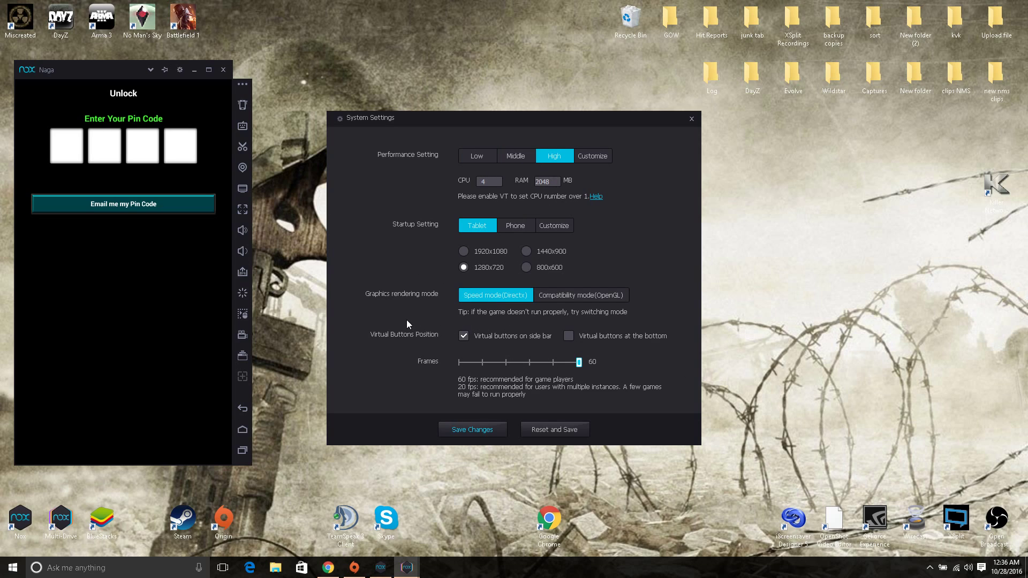
click(530, 363)
click(557, 300)
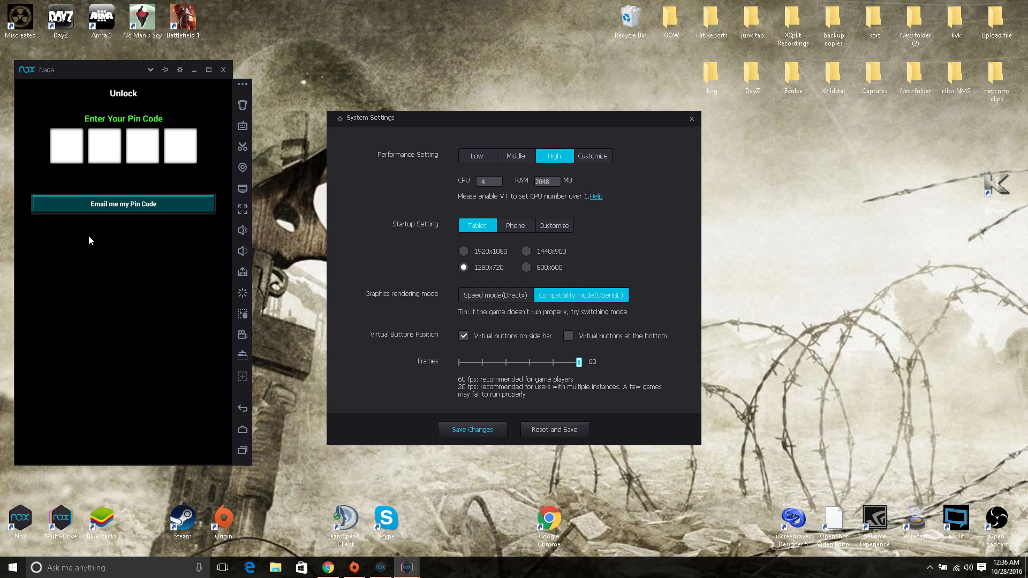
drag(88, 72, 234, 53)
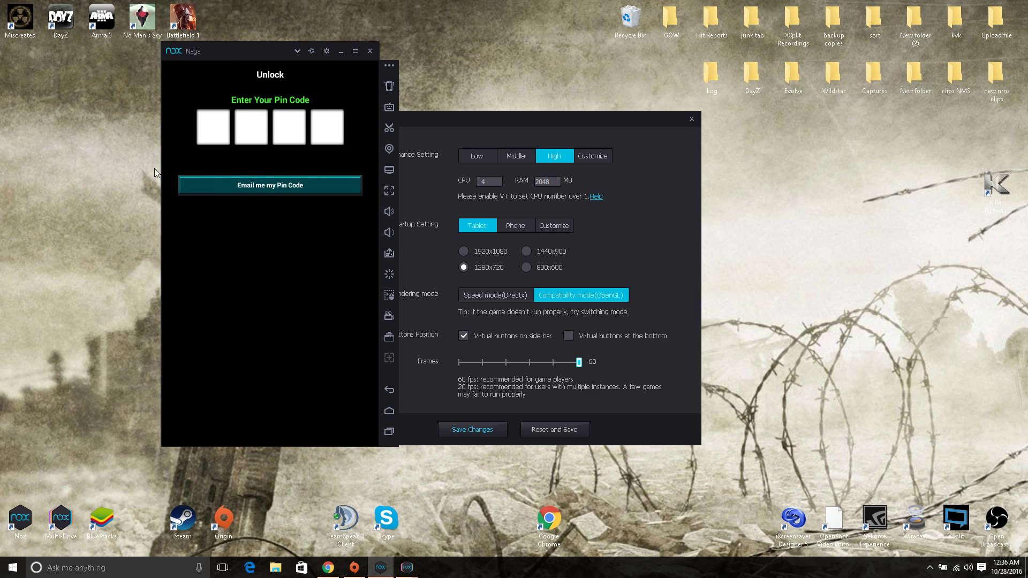
mouse_move(161, 158)
mouse_down()
mouse_move(14, 146)
mouse_move(336, 157)
mouse_move(168, 296)
mouse_move(3, 73)
mouse_move(293, 67)
mouse_move(126, 69)
mouse_move(175, 62)
mouse_up()
mouse_move(271, 59)
mouse_down()
mouse_move(135, 83)
mouse_move(102, 78)
mouse_up()
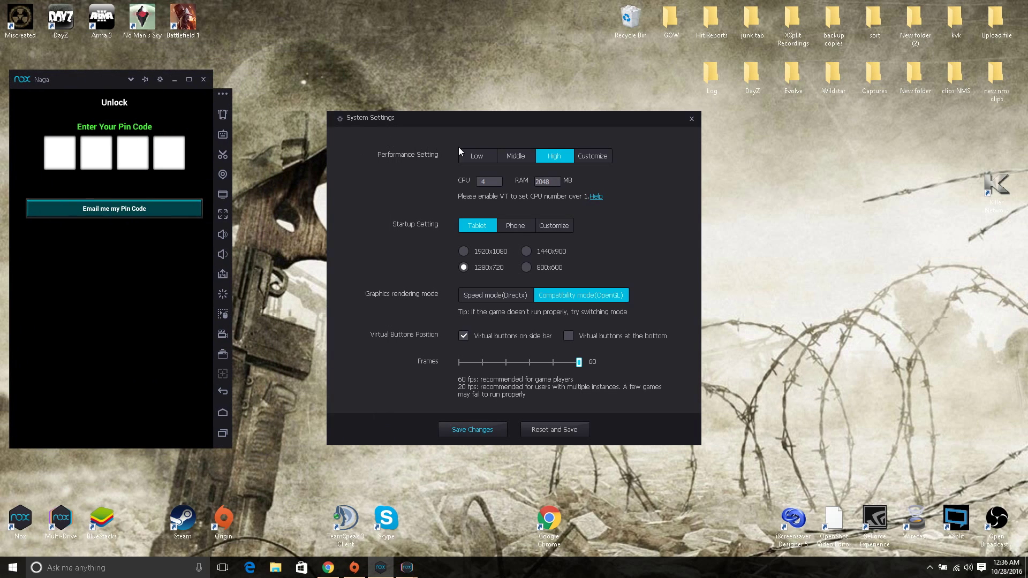
click(692, 119)
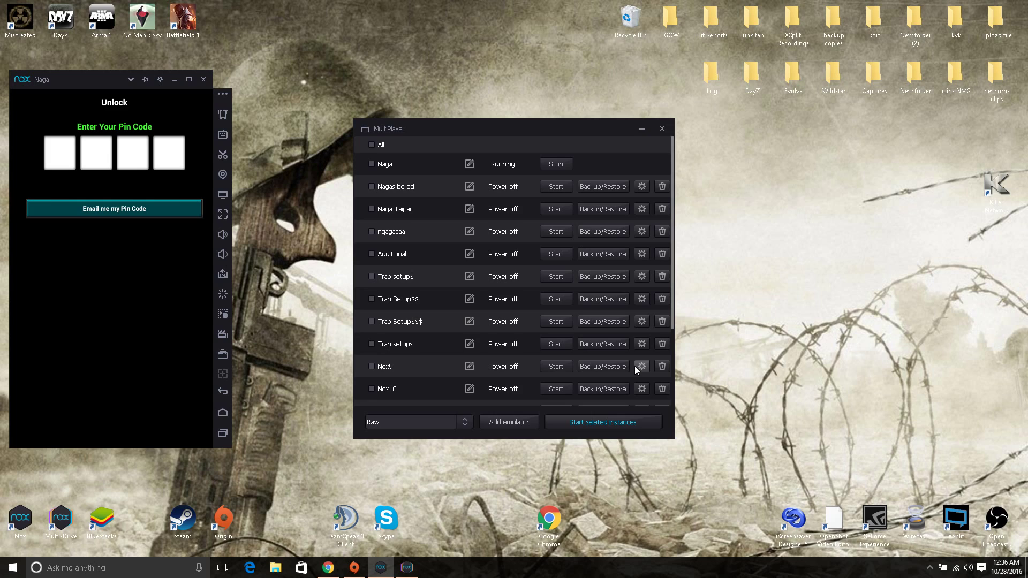
Step: Remove the Nox11 instance at the bottom of the MultiPlayer list, confirming the deletion
scroll(635, 366, down, 3)
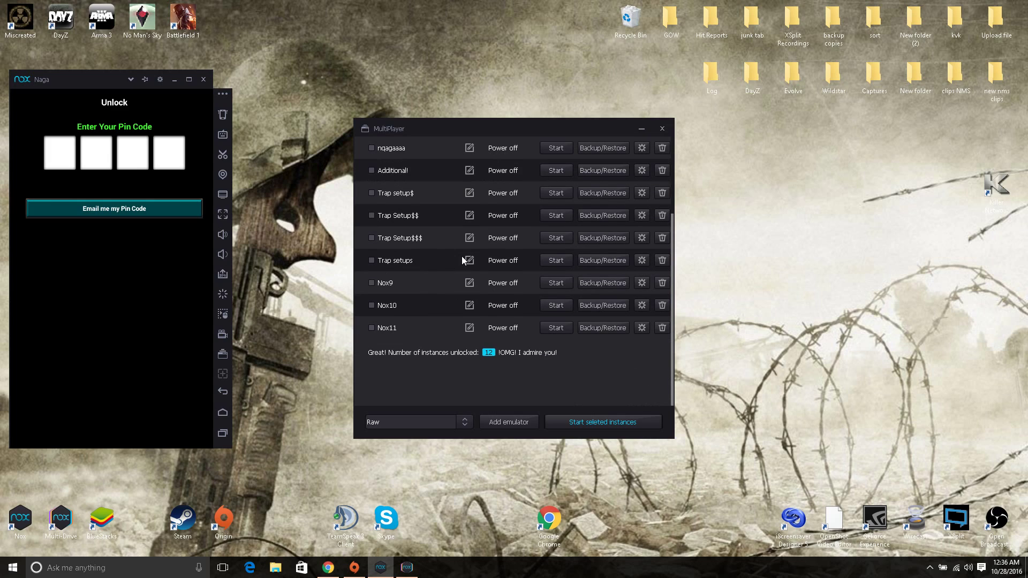
click(662, 328)
click(464, 304)
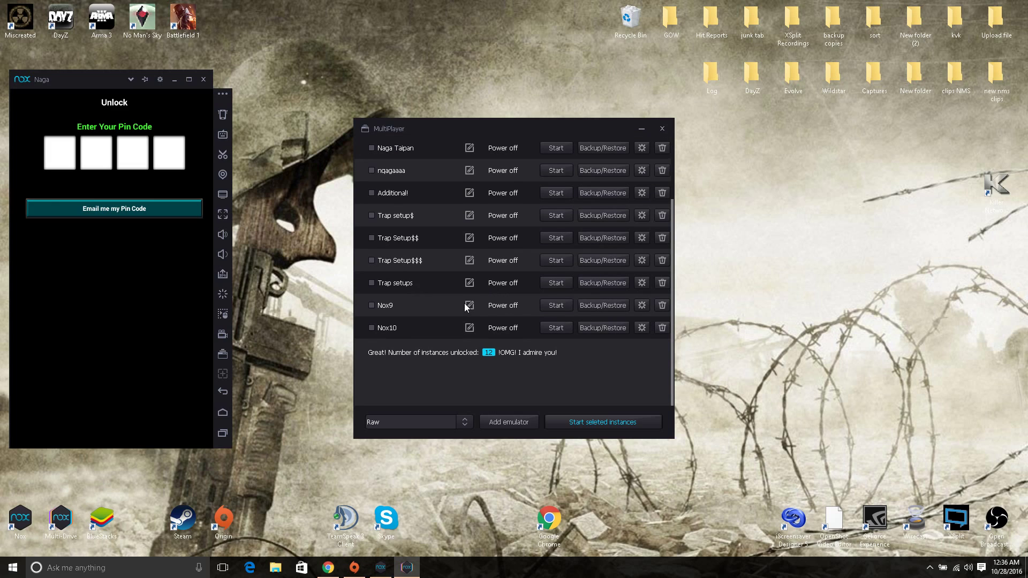
scroll(498, 370, up, 1)
scroll(511, 379, down, 1)
scroll(595, 285, up, 1)
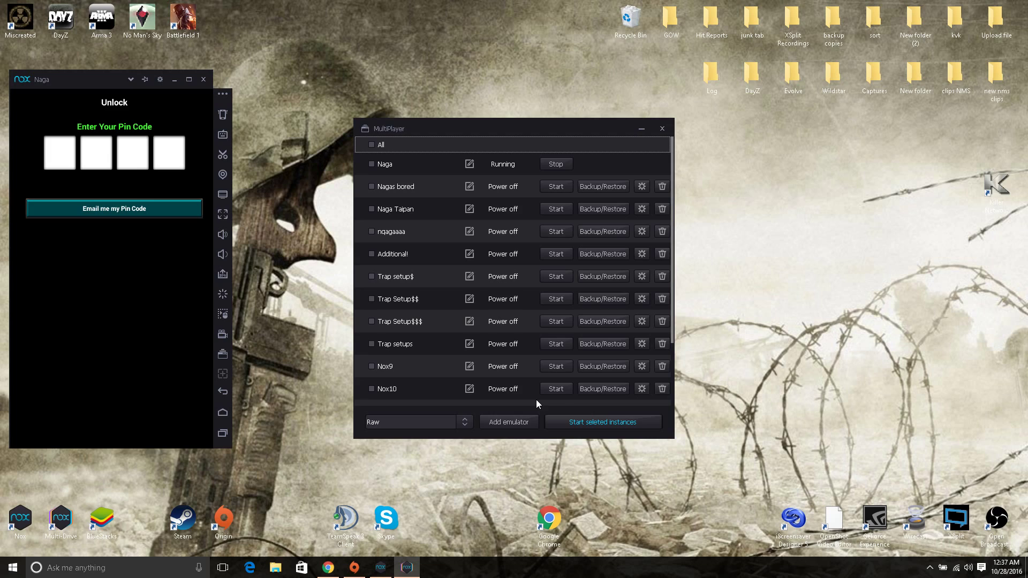
scroll(516, 354, down, 2)
scroll(516, 354, up, 2)
click(641, 185)
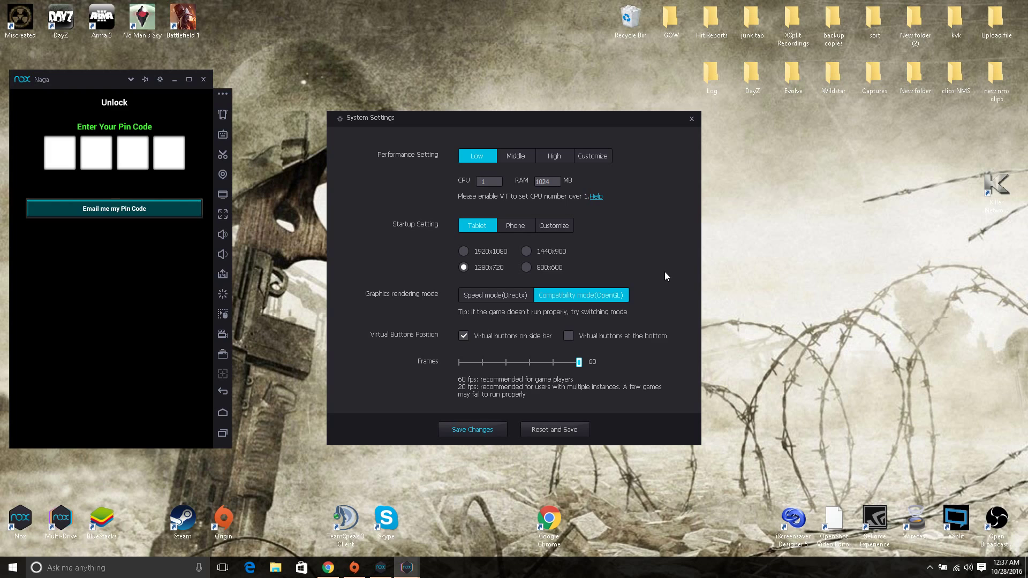
click(691, 119)
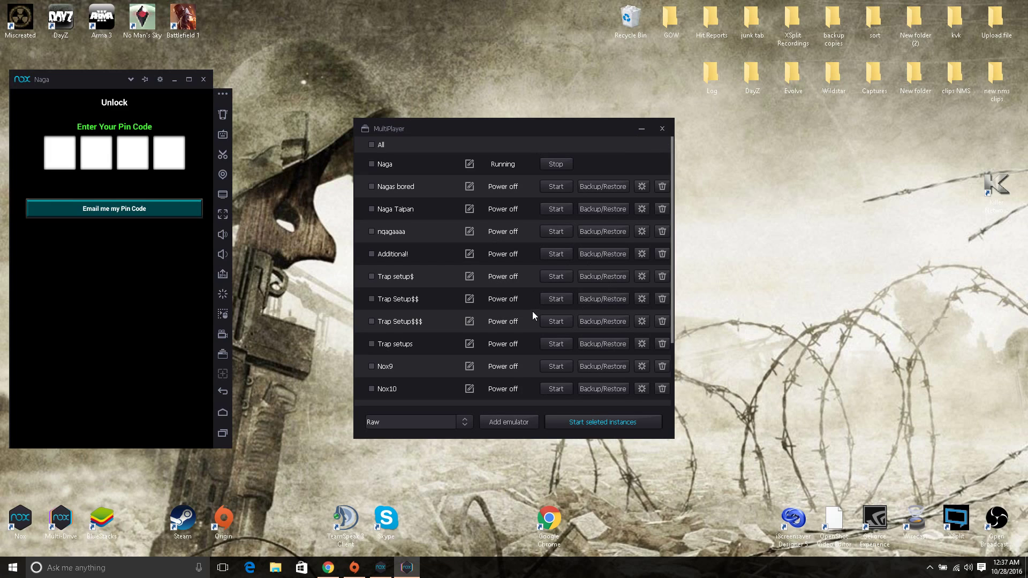
scroll(535, 299, down, 3)
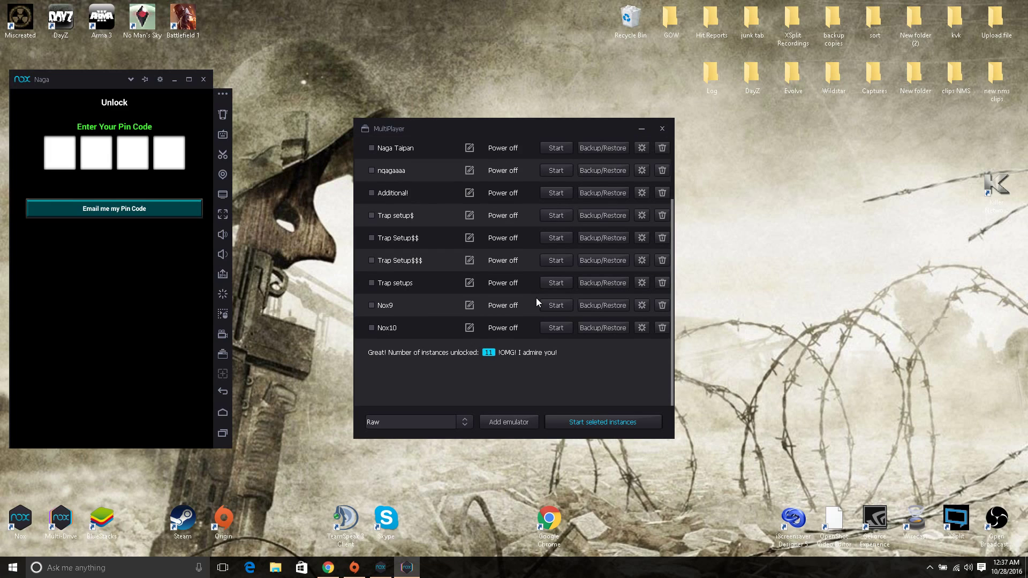
scroll(535, 299, up, 3)
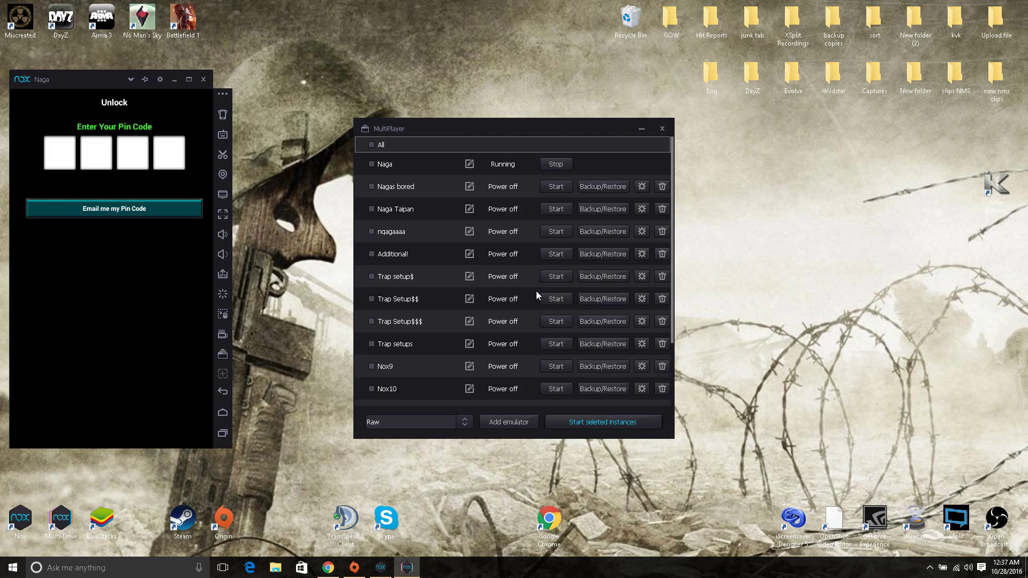
scroll(535, 291, down, 3)
scroll(537, 298, up, 3)
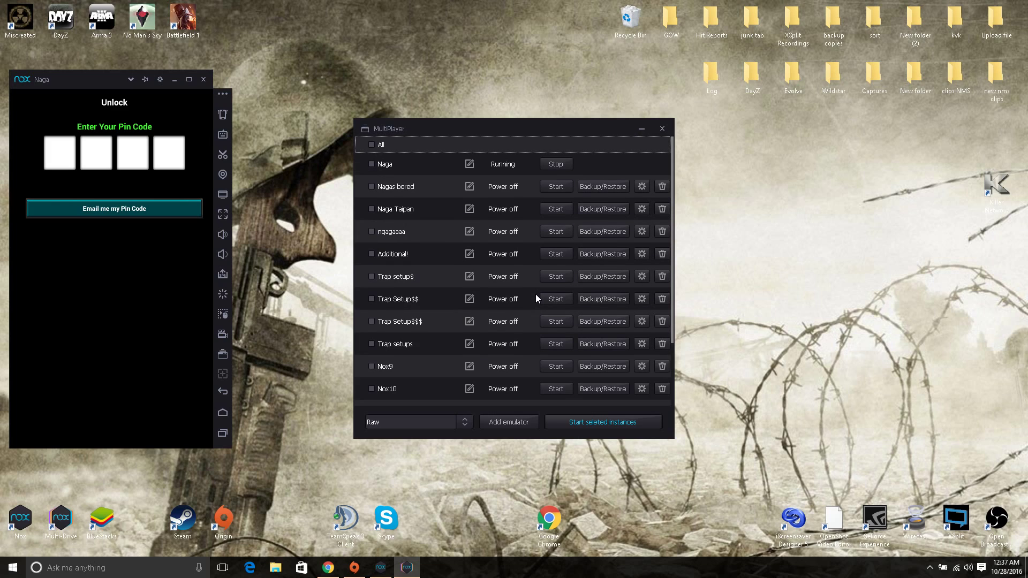